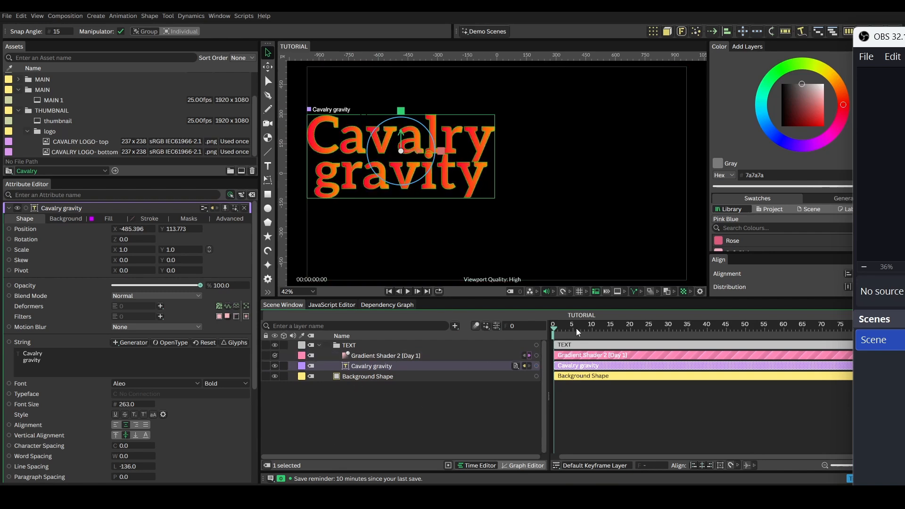
# - Preview the Cavalry gravity text animation from frame 0 and return to the start
pyautogui.moveTo(576, 329); pyautogui.dragTo(542, 328)
pyautogui.moveTo(575, 328); pyautogui.dragTo(533, 327)
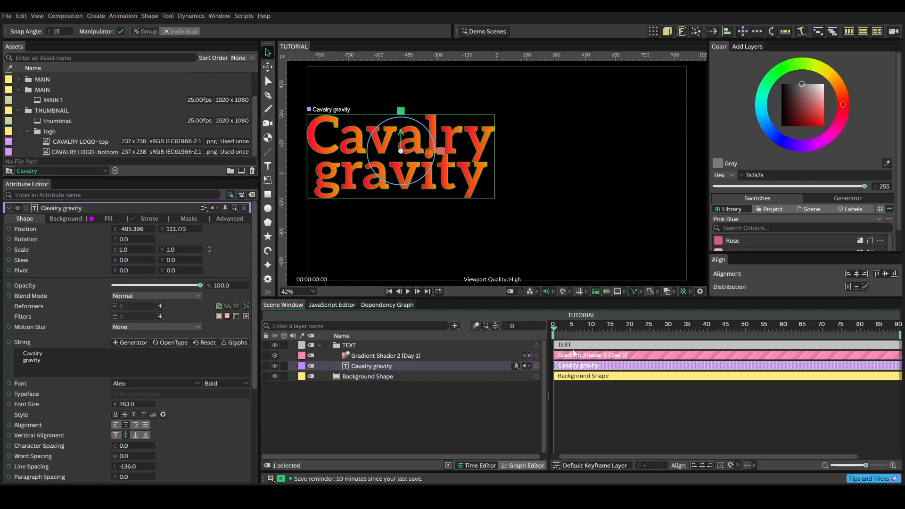
pyautogui.press('space')
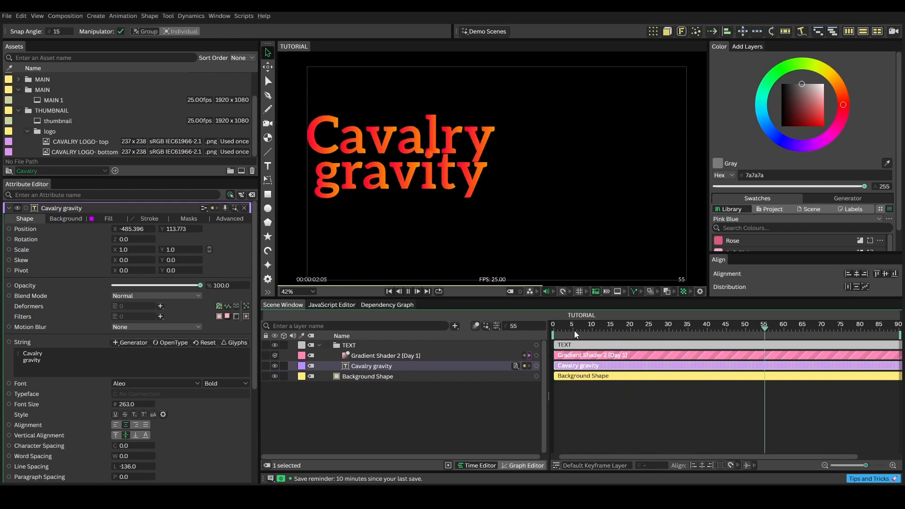
pyautogui.moveTo(578, 327); pyautogui.dragTo(536, 326)
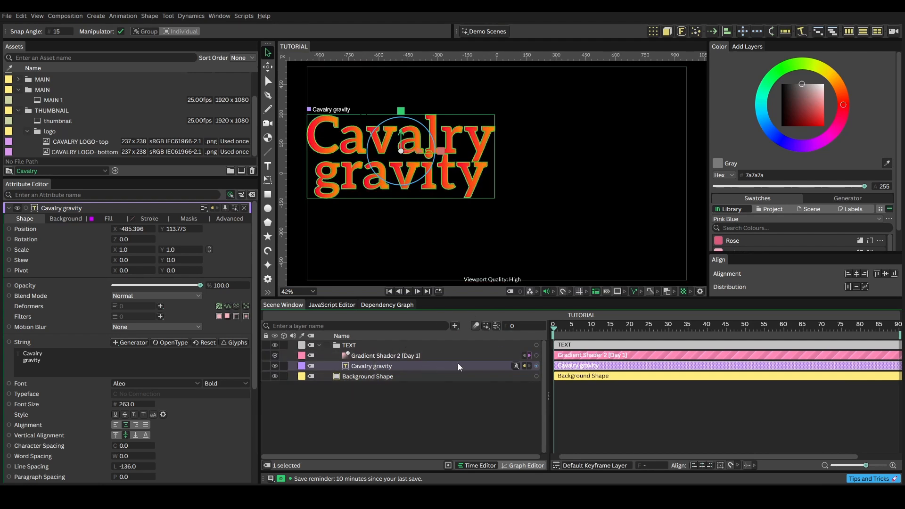
# - Add Forge Dynamics to the Cavalry gravity text, play the simulation, and return to frame 0
pyautogui.click(683, 30)
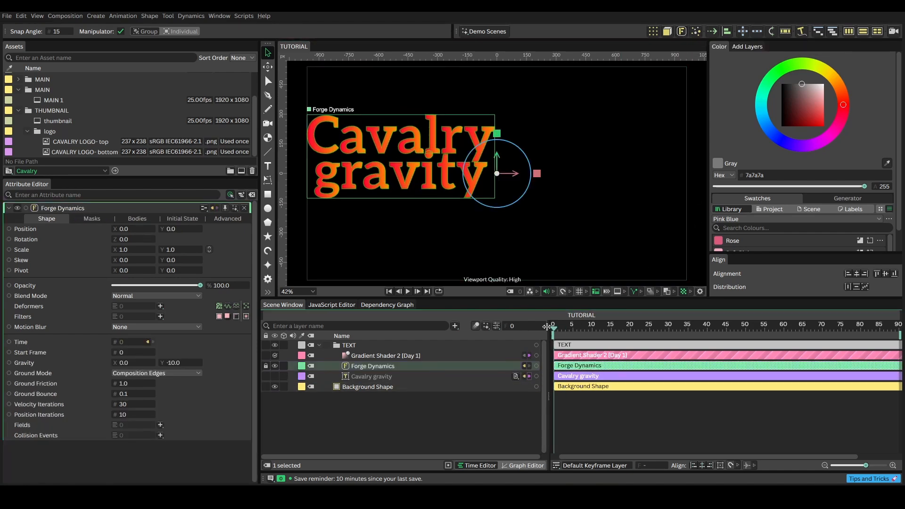
pyautogui.press('space')
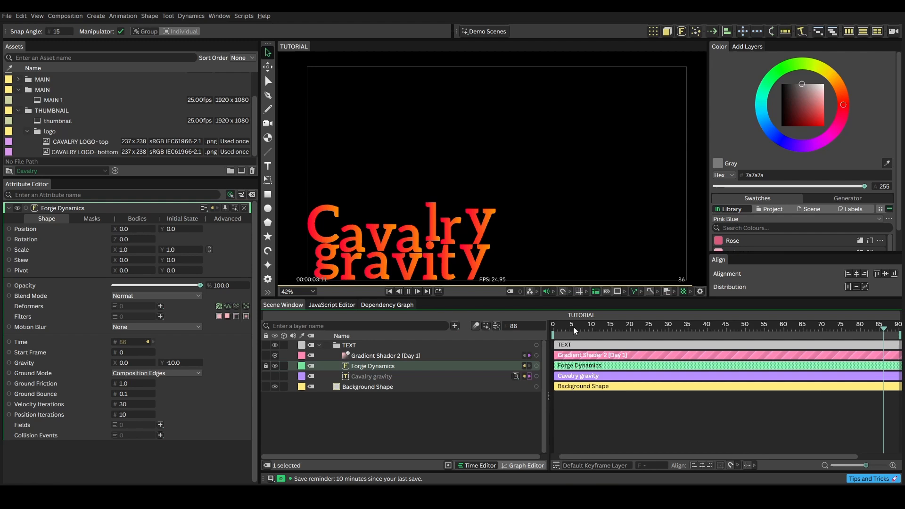
pyautogui.press('space')
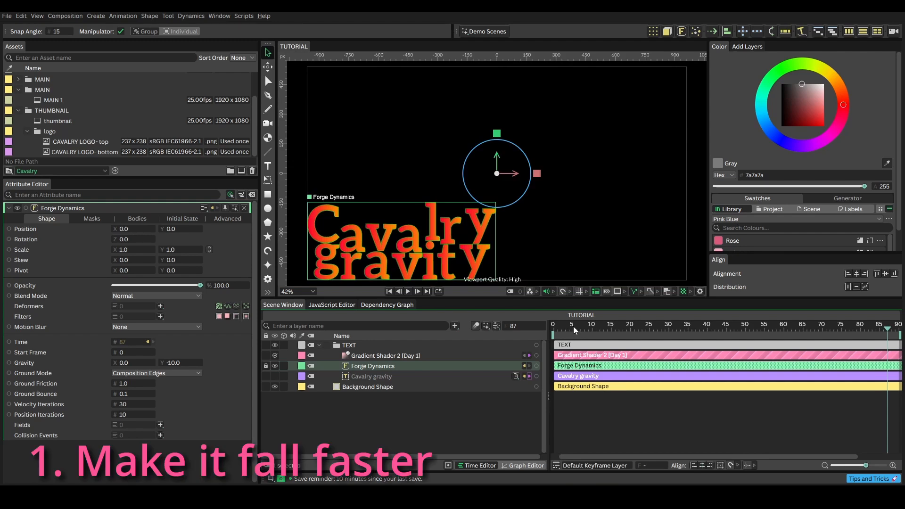
pyautogui.moveTo(573, 326); pyautogui.dragTo(548, 327)
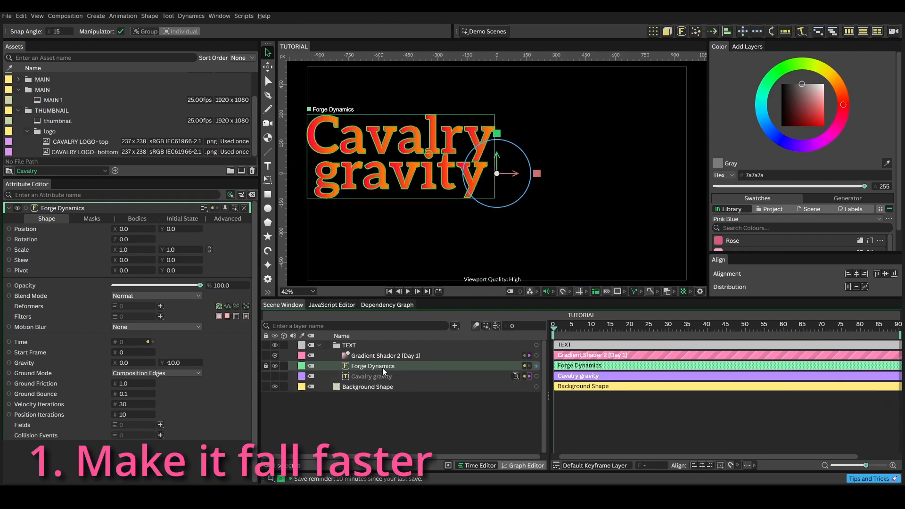
# - Set the Gravity Scale of the Cavalry gravity body to 3.0 and preview the faster fall from frame 0
pyautogui.click(143, 221)
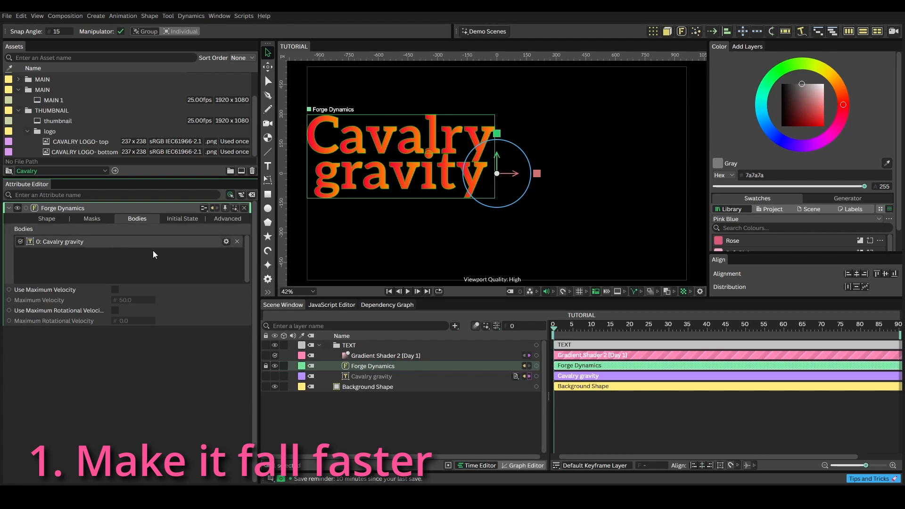
pyautogui.click(225, 242)
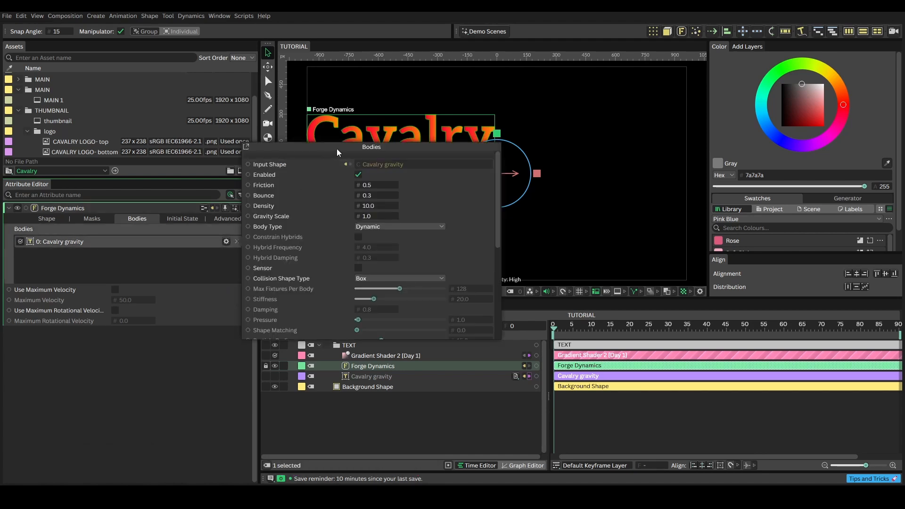
pyautogui.moveTo(337, 150); pyautogui.dragTo(650, 150)
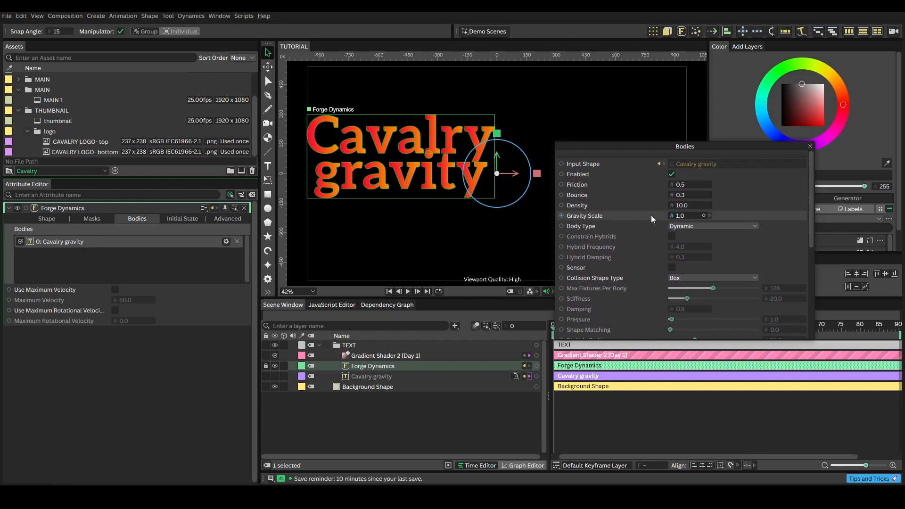
pyautogui.click(680, 216)
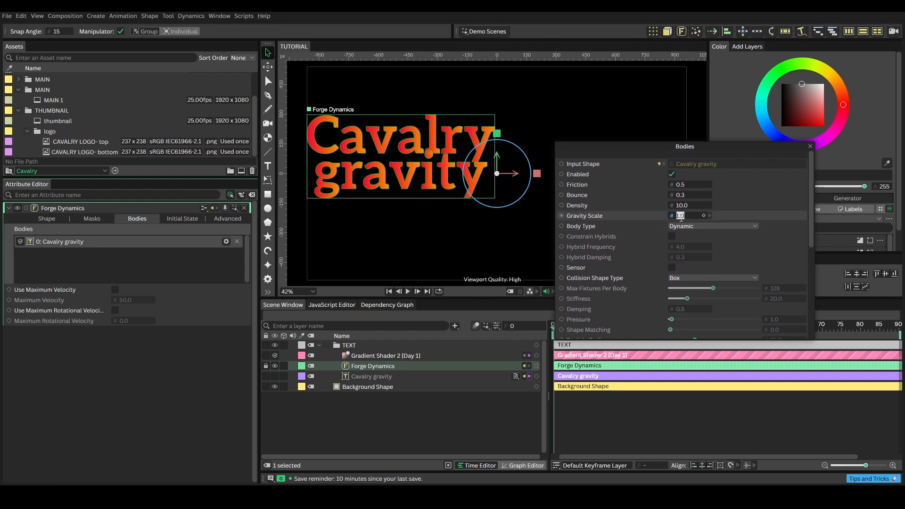
pyautogui.click(809, 147)
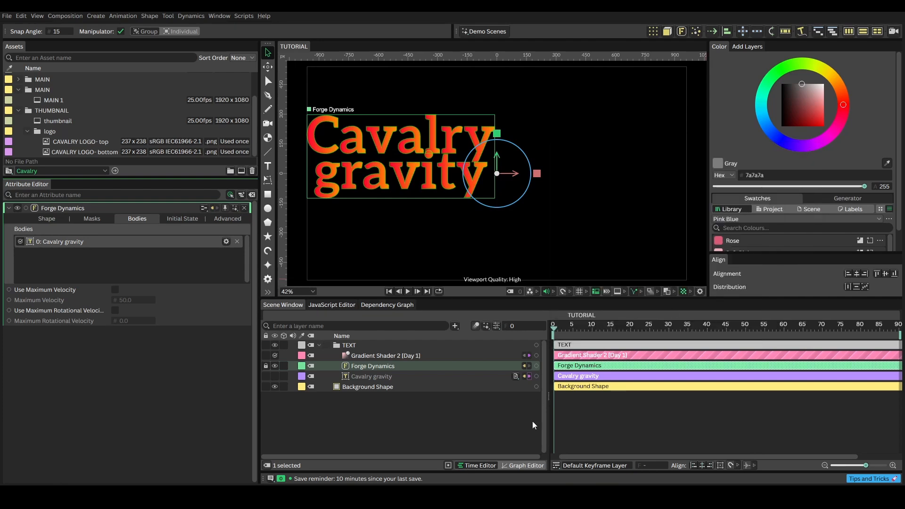
pyautogui.press('space')
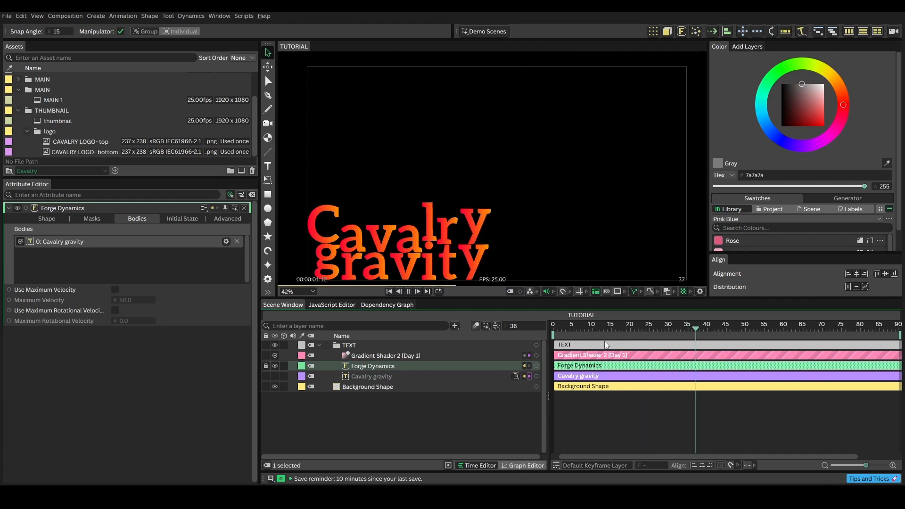
pyautogui.press('space')
pyautogui.click(554, 332)
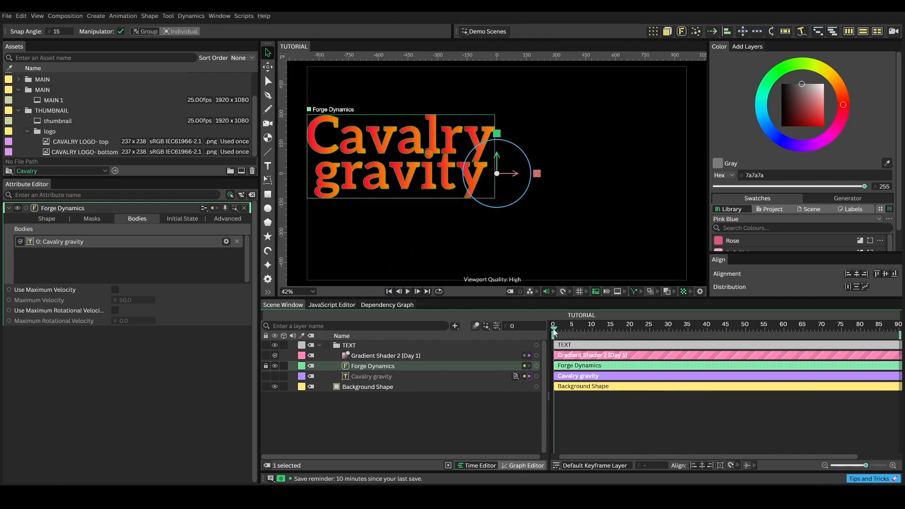
# - Try an X gravity of -14 on the Forge Dynamics layer and play the simulation
pyautogui.click(52, 219)
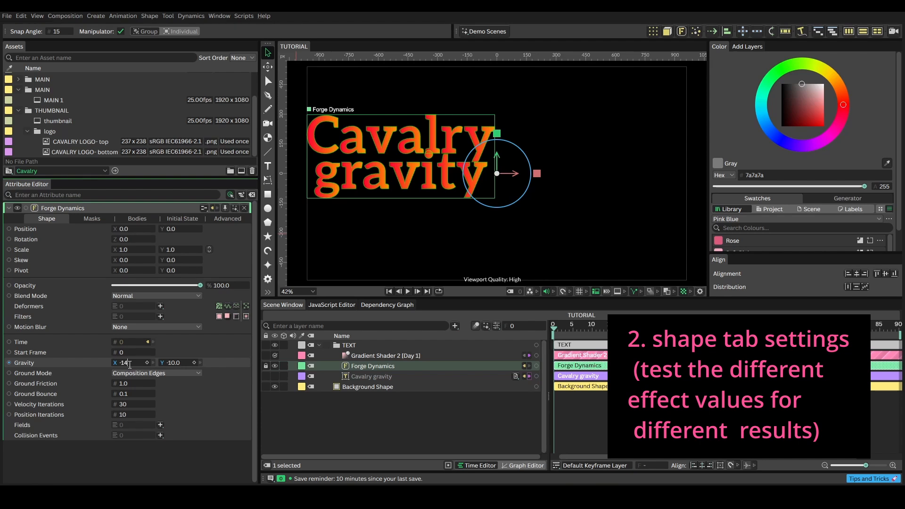
pyautogui.press('Return')
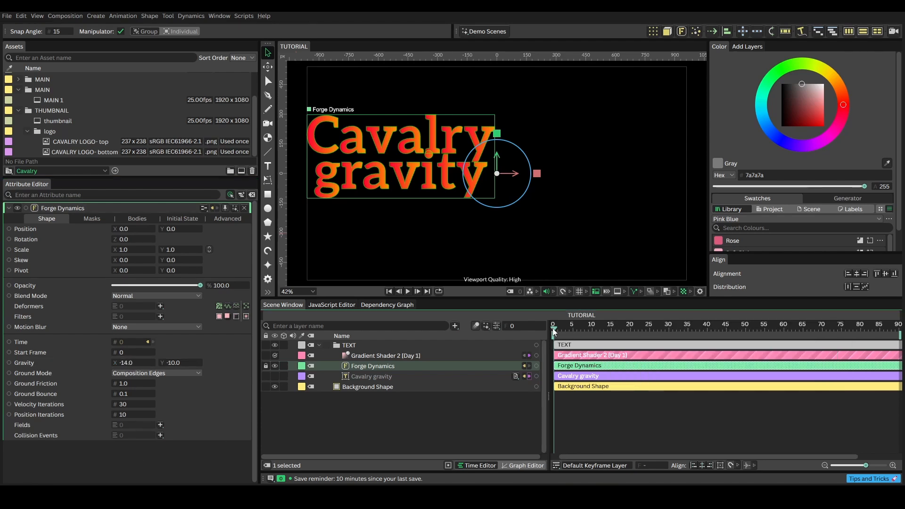
pyautogui.press('space')
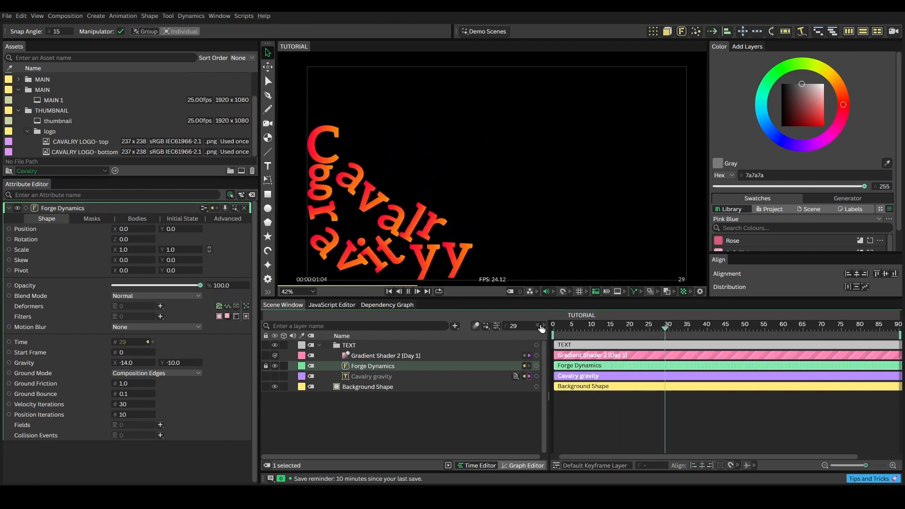
# - Set the Forge Dynamics X gravity to -0.5, play the simulation, and return to frame 0
pyautogui.click(128, 362)
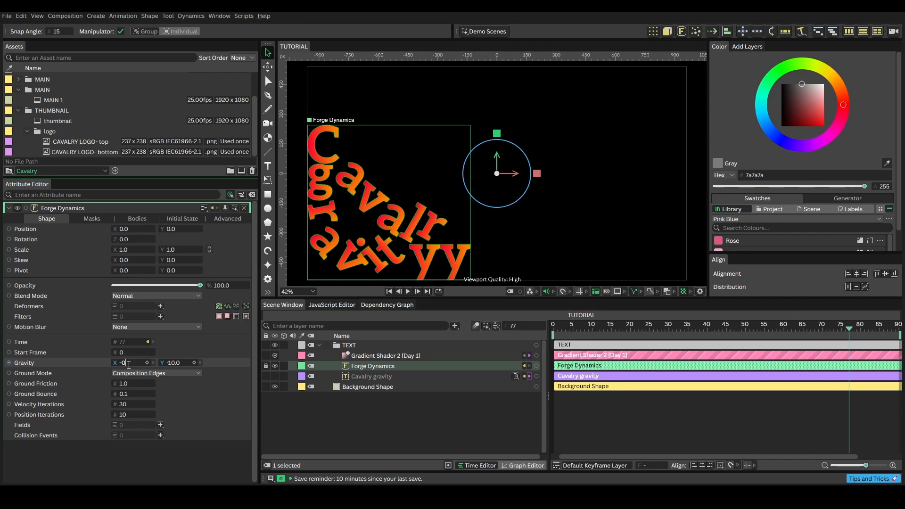
pyautogui.write('-0.5')
pyautogui.press('Return')
pyautogui.press('space')
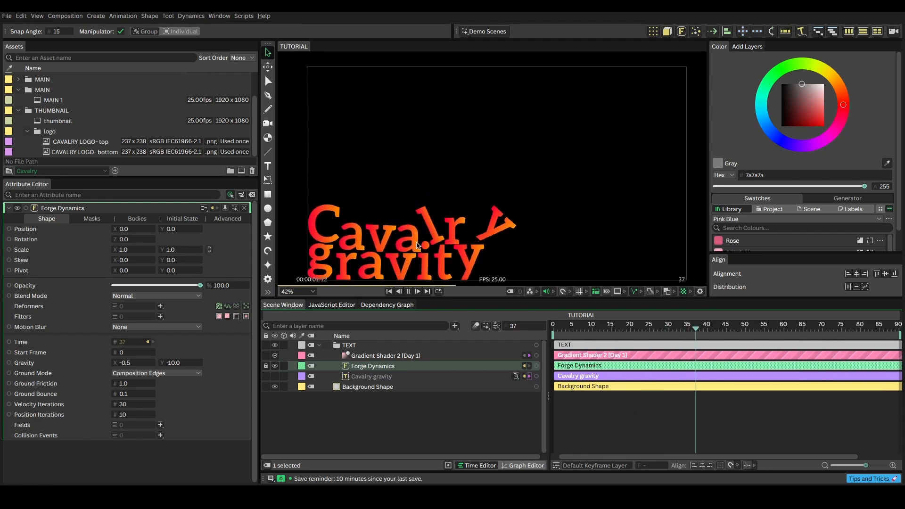
pyautogui.click(562, 327)
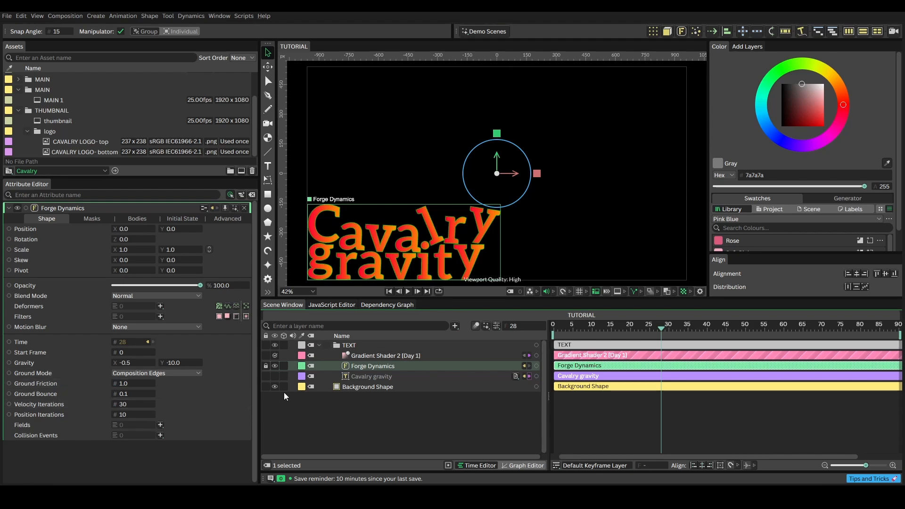
pyautogui.moveTo(561, 329); pyautogui.dragTo(552, 329)
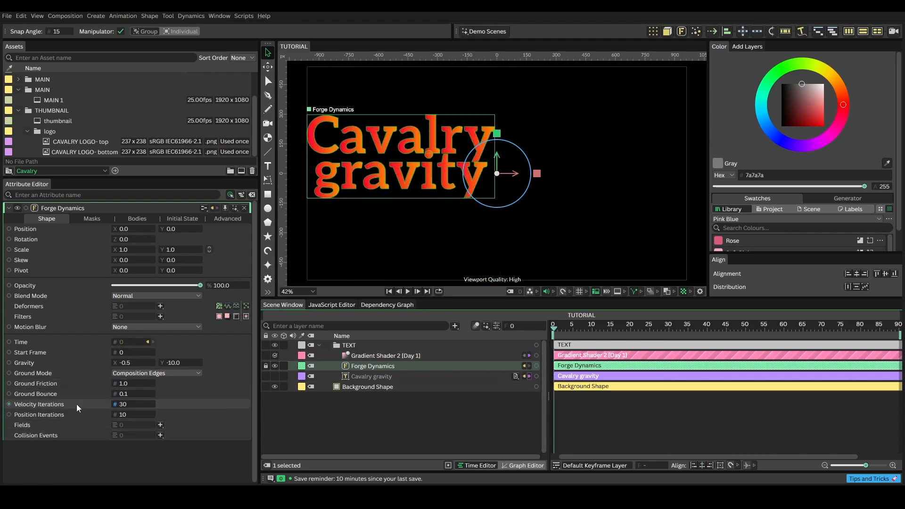
# - Set the Forge Dynamics Ground Bounce to 0.5 and preview how the letters land
pyautogui.click(121, 395)
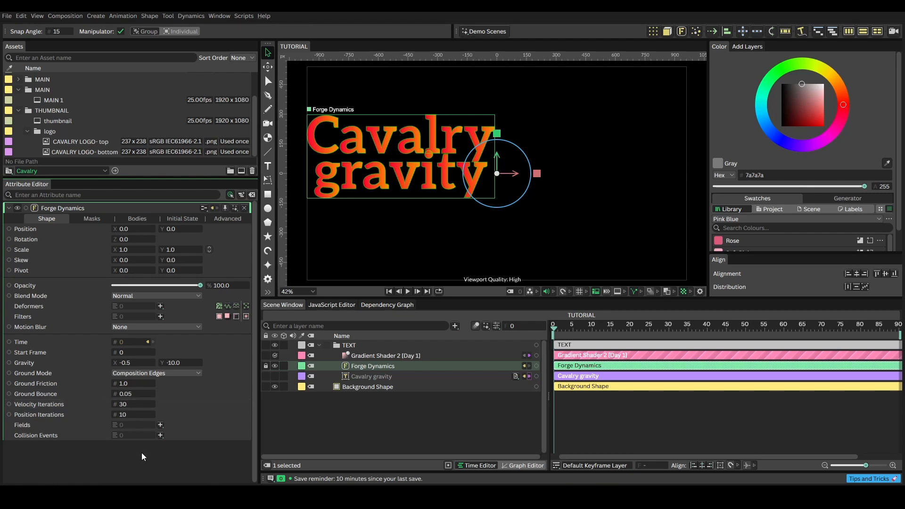
pyautogui.click(125, 394)
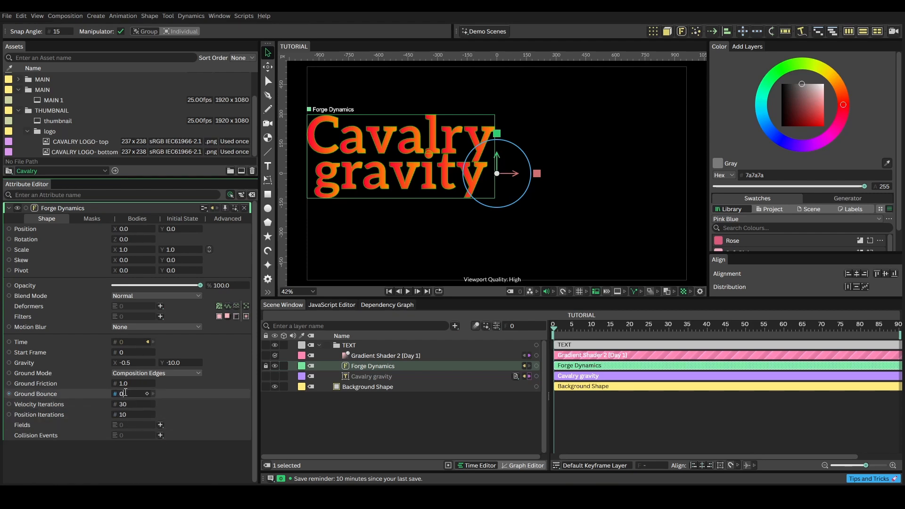
pyautogui.press('Return')
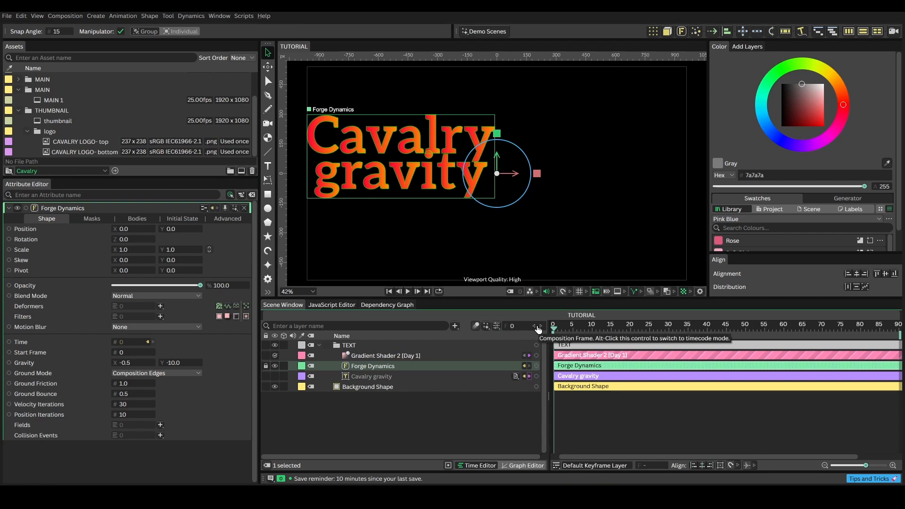
pyautogui.press('space')
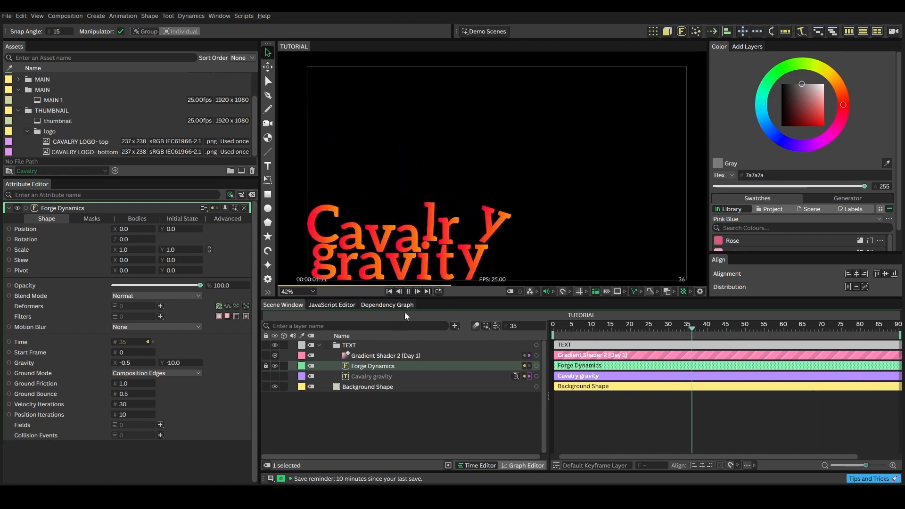
pyautogui.click(408, 291)
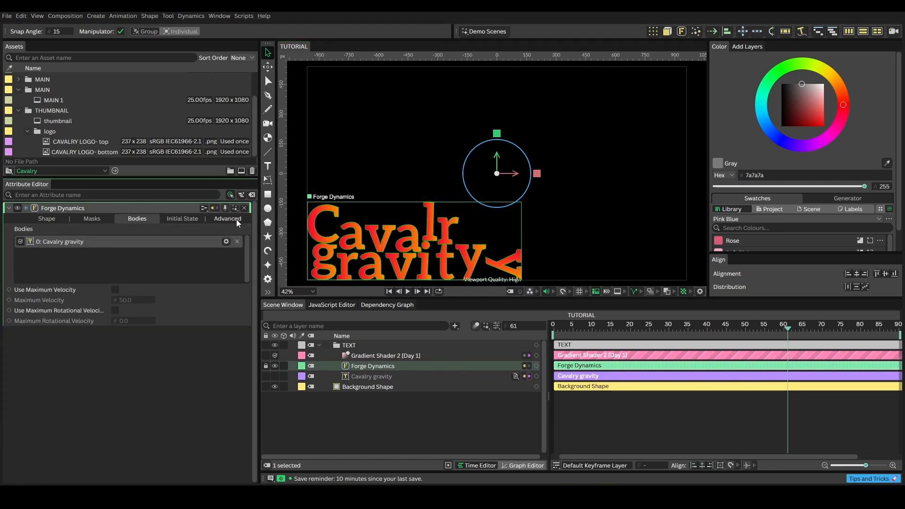
# - Set the Cavalry gravity body's Collision Shape Type to Simple Polygon and play the simulation to check the collisions
pyautogui.click(226, 242)
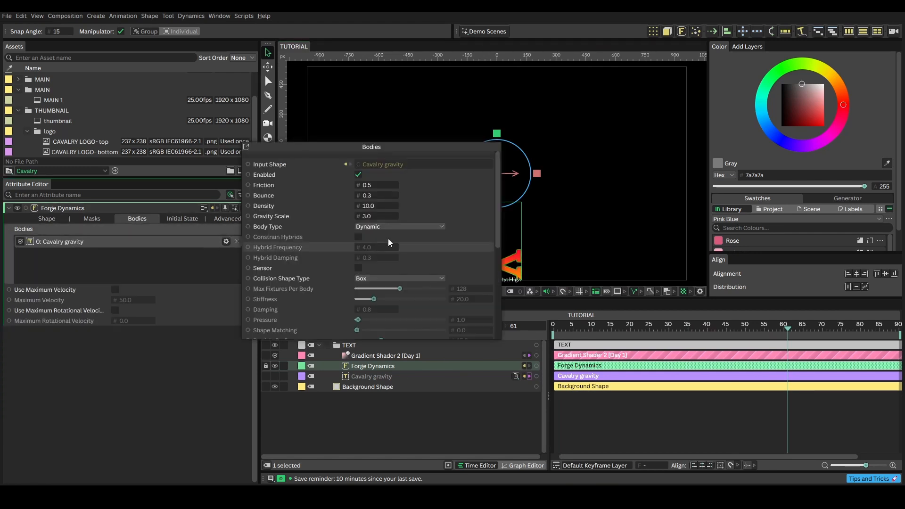
pyautogui.moveTo(410, 145); pyautogui.dragTo(706, 151)
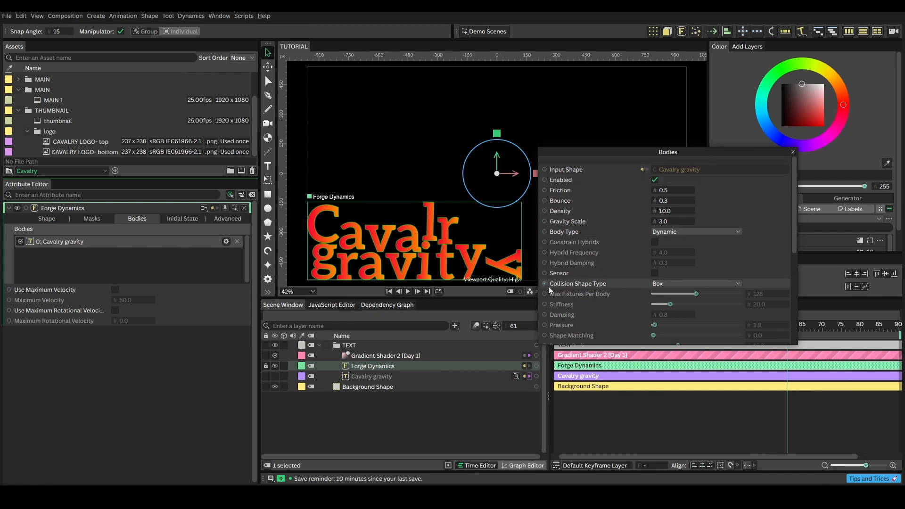
pyautogui.click(738, 284)
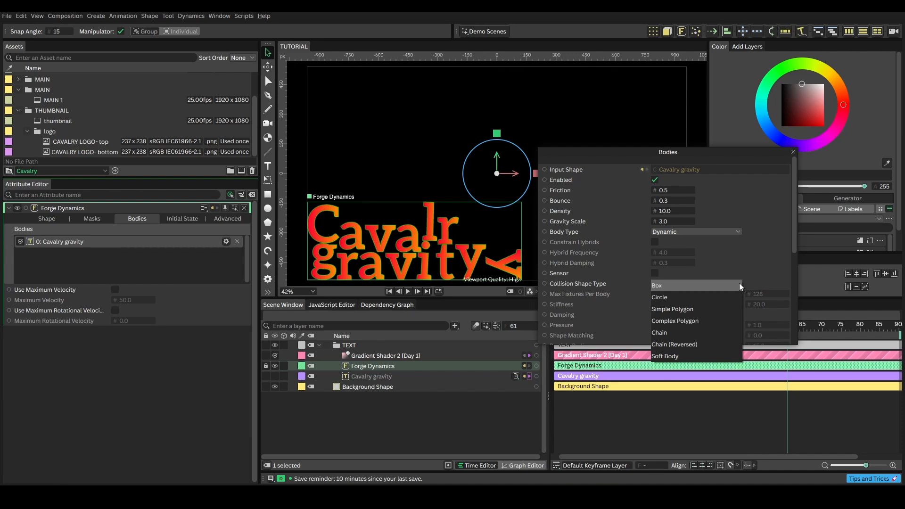
pyautogui.click(711, 308)
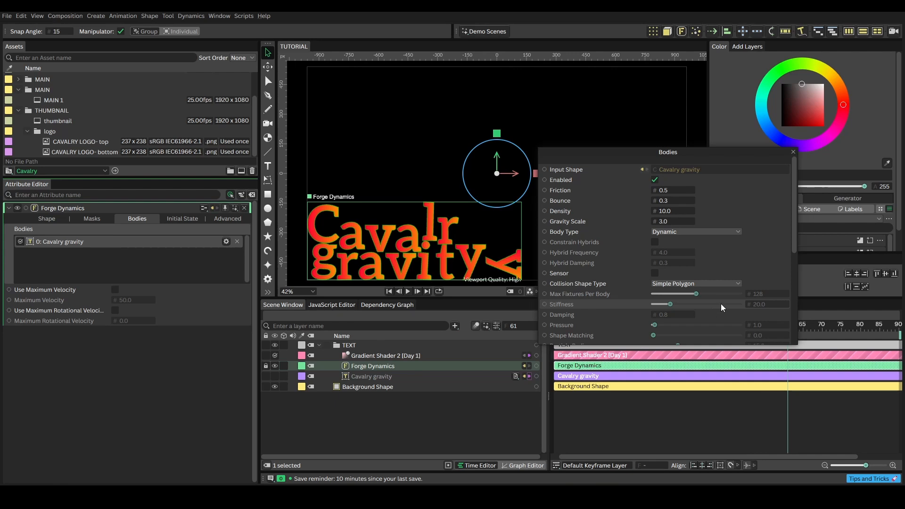
pyautogui.click(792, 152)
pyautogui.press('space')
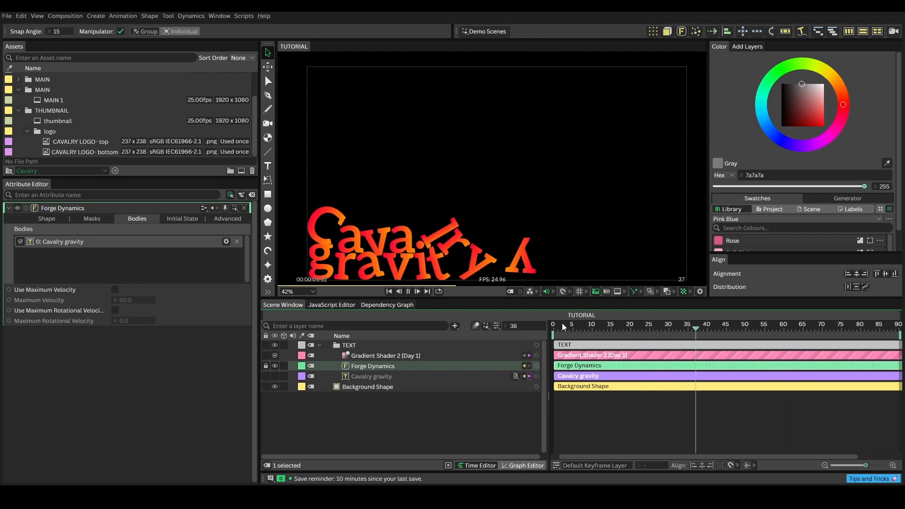
pyautogui.click(408, 291)
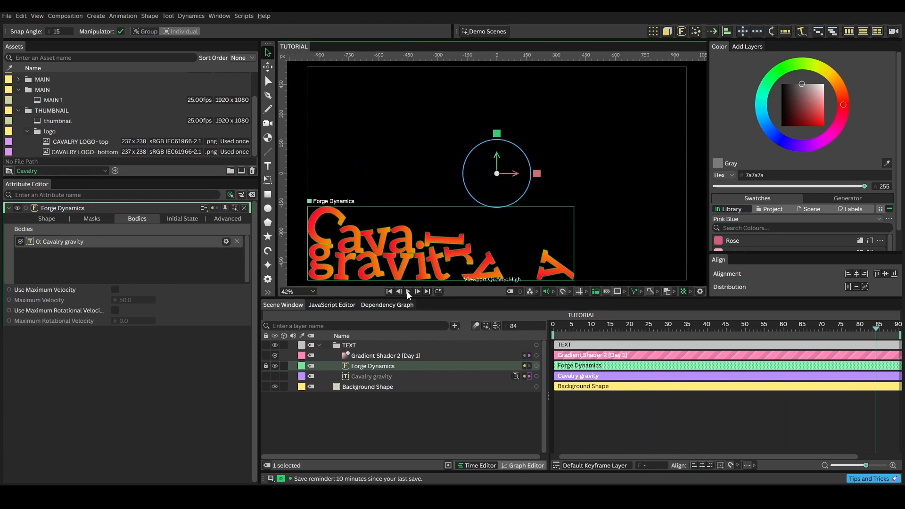